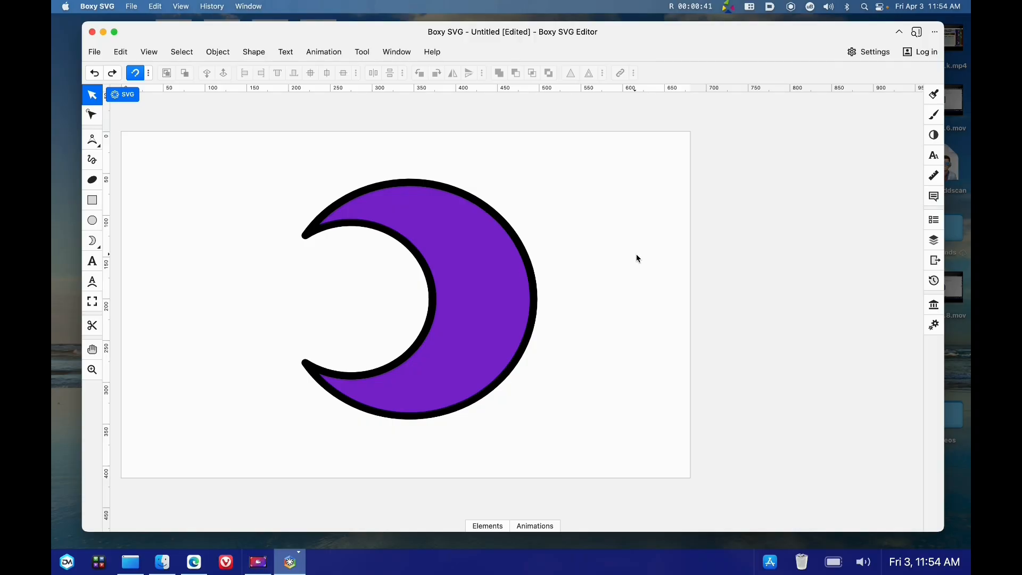
Select the crescent and change its fill to a linear gradient
{"action": "left_click", "coordinate": [463, 255]}
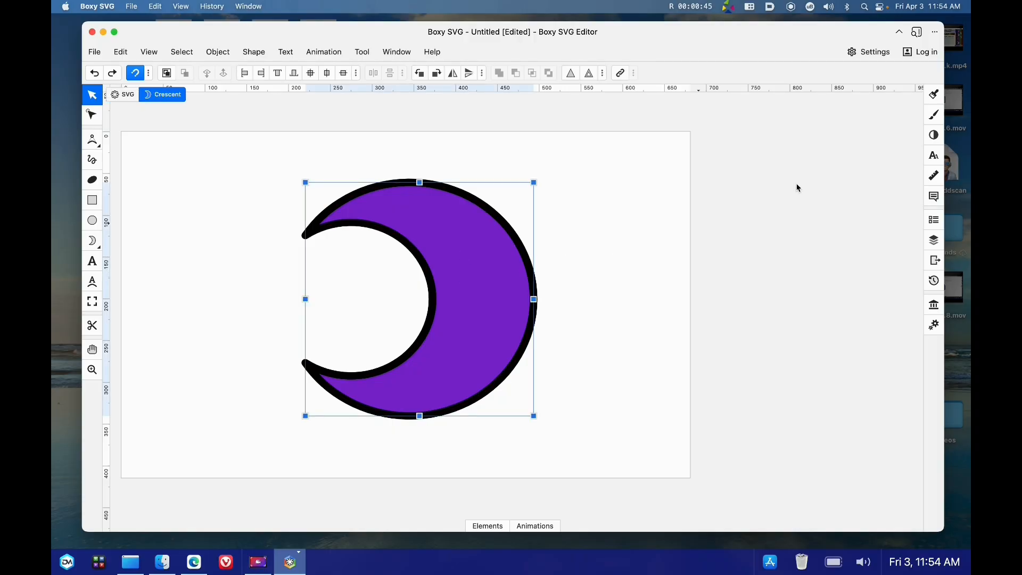
{"action": "left_click", "coordinate": [933, 97]}
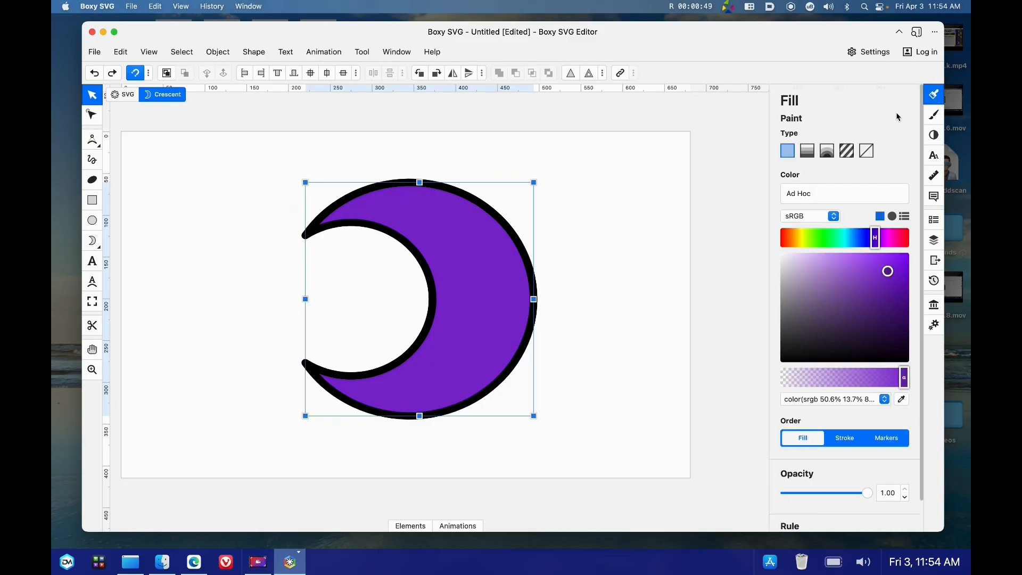
{"action": "left_click", "coordinate": [808, 153]}
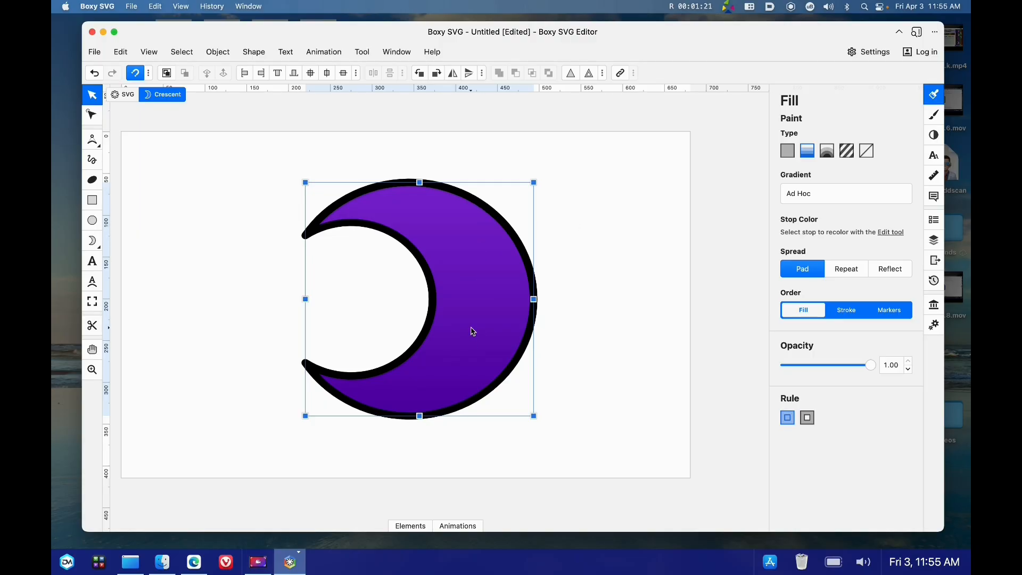
Move the fill gradient's top handle inward and color that top stop green
{"action": "left_click", "coordinate": [93, 115]}
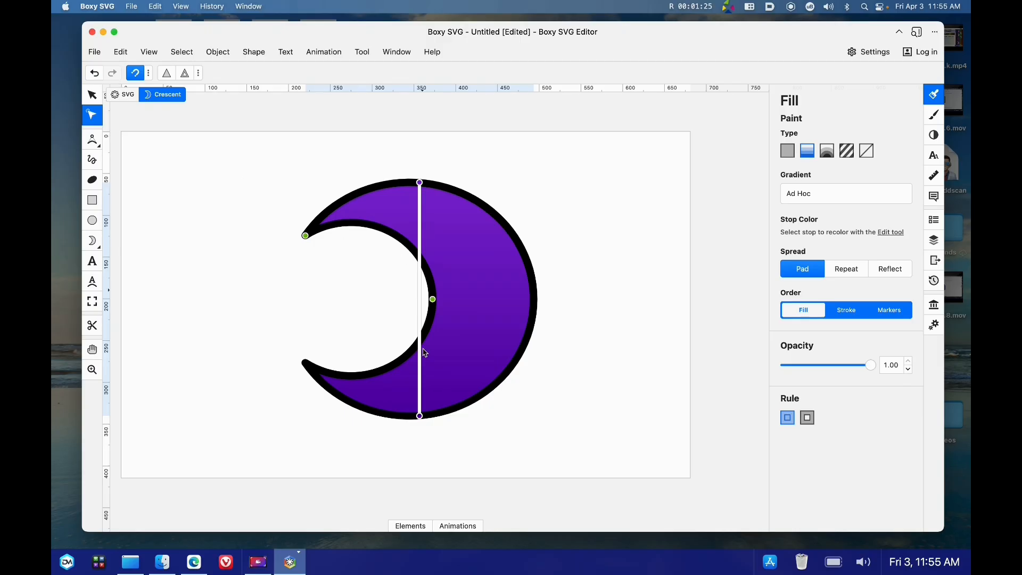
{"action": "left_click_drag", "start_coordinate": [420, 183], "coordinate": [478, 221]}
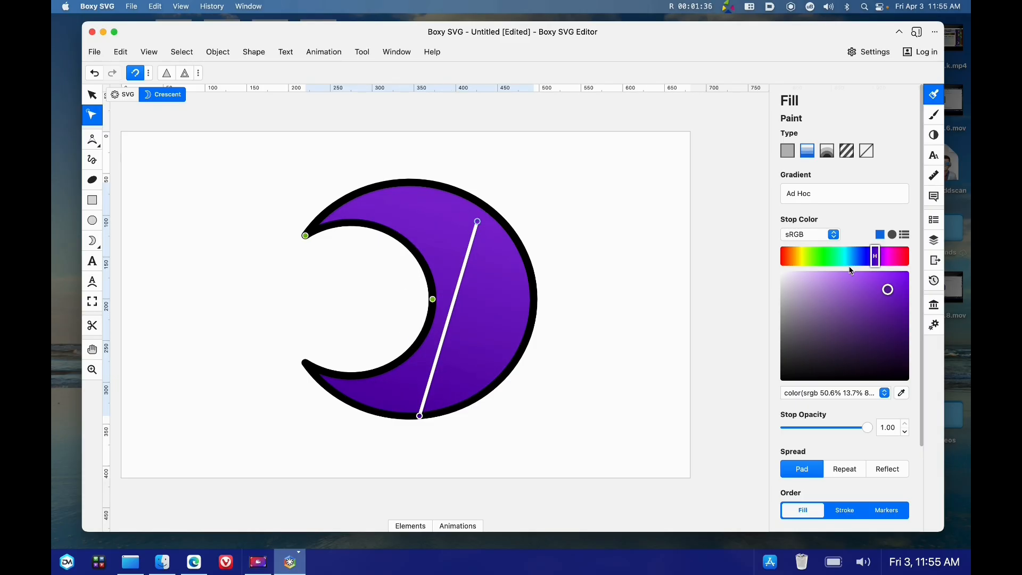
{"action": "left_click", "coordinate": [834, 257]}
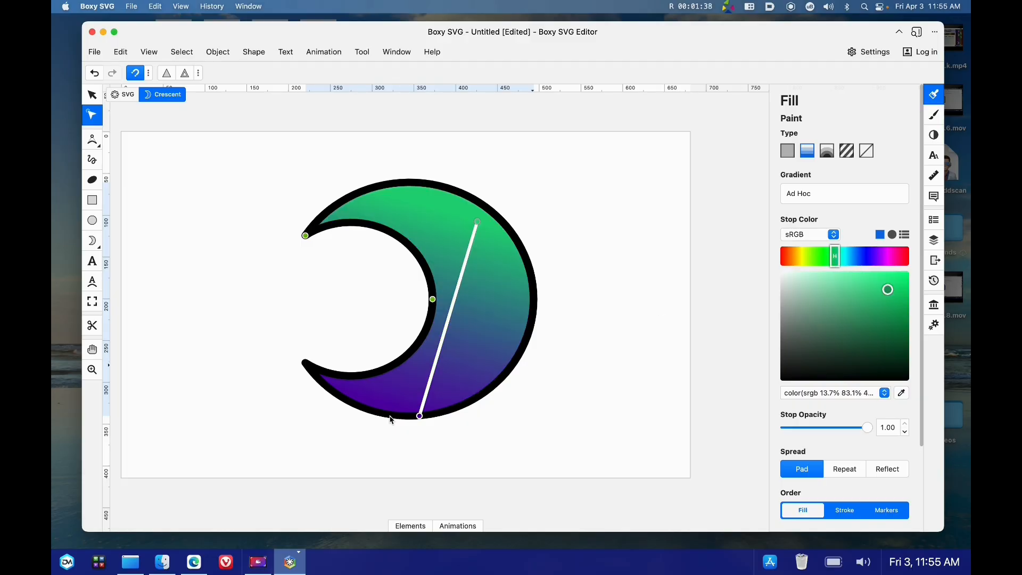
Move the fill gradient's bottom handle upward and add a new stop in the middle of the gradient line
{"action": "left_click", "coordinate": [420, 416]}
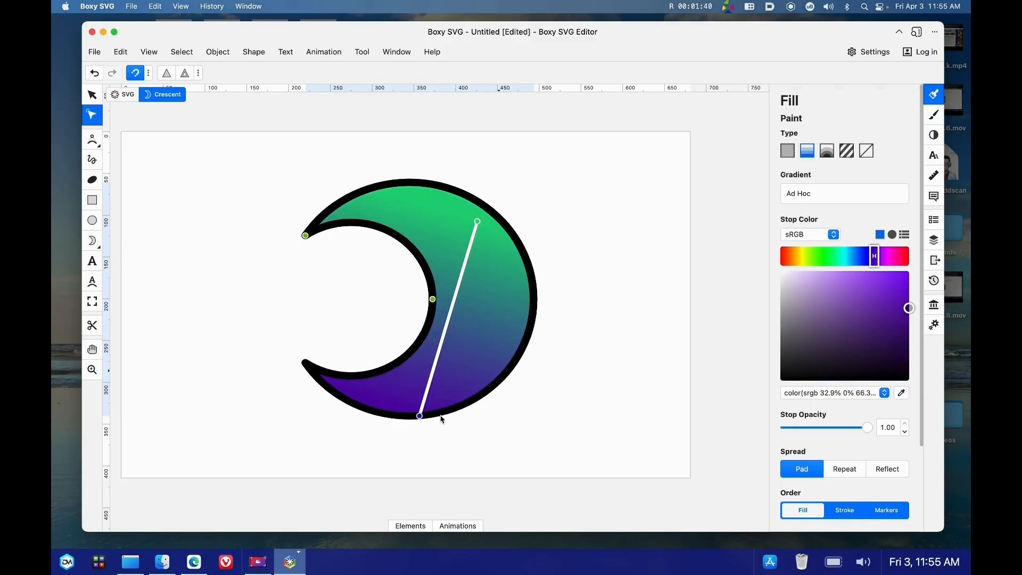
{"action": "left_click_drag", "start_coordinate": [420, 417], "coordinate": [455, 393]}
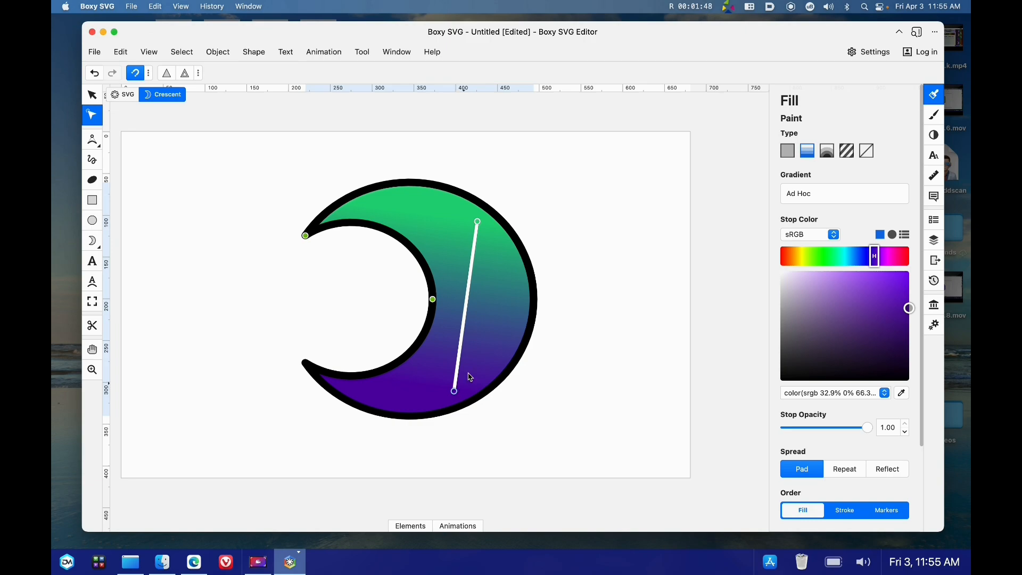
{"action": "left_click", "coordinate": [466, 311]}
{"action": "mouse_move", "coordinate": [465, 308]}
{"action": "left_mouse_down"}
{"action": "mouse_move", "coordinate": [467, 294]}
{"action": "mouse_move", "coordinate": [465, 318]}
{"action": "left_mouse_up"}
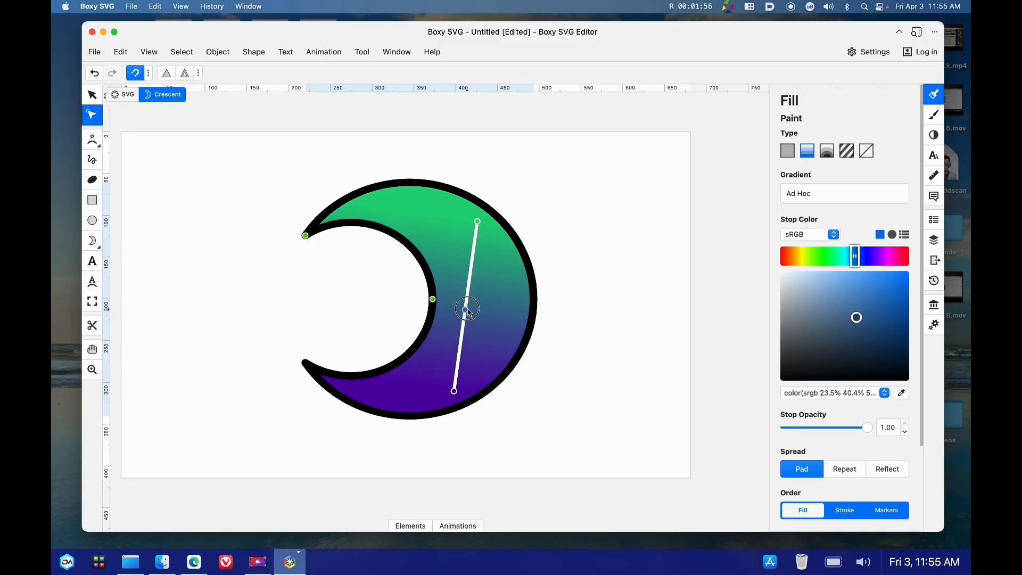
Color the middle stop pink and nudge the middle and bottom stops slightly
{"action": "left_click_drag", "start_coordinate": [810, 261], "coordinate": [888, 259]}
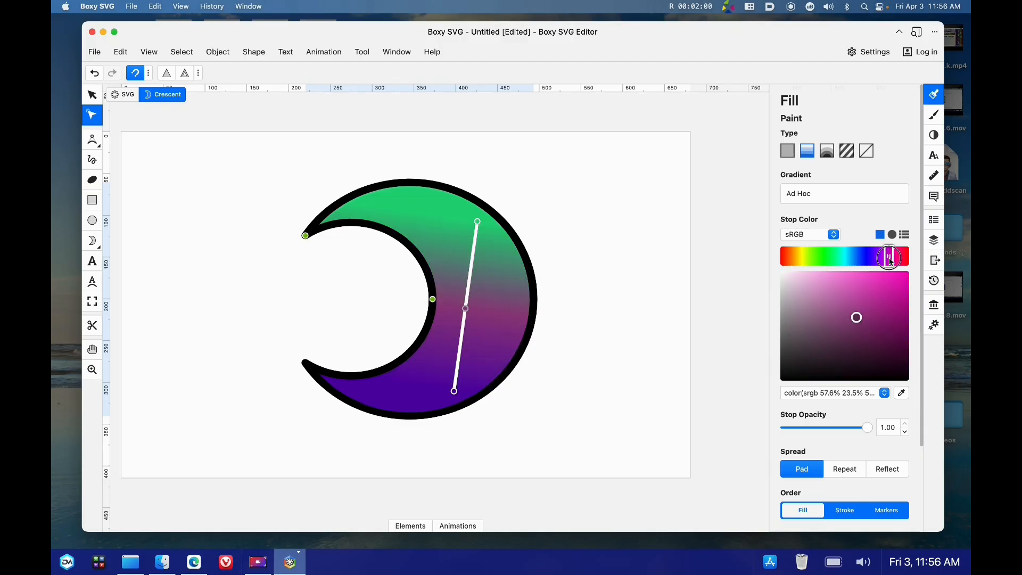
{"action": "mouse_move", "coordinate": [466, 308]}
{"action": "left_mouse_down"}
{"action": "mouse_move", "coordinate": [468, 292]}
{"action": "mouse_move", "coordinate": [470, 306]}
{"action": "left_mouse_up"}
{"action": "mouse_move", "coordinate": [454, 392]}
{"action": "left_mouse_down"}
{"action": "mouse_move", "coordinate": [518, 347]}
{"action": "mouse_move", "coordinate": [536, 270]}
{"action": "mouse_move", "coordinate": [463, 349]}
{"action": "mouse_move", "coordinate": [461, 391]}
{"action": "left_mouse_up"}
Try a radial gradient fill, moving its centre and radius handles, and undo the last move
{"action": "left_click", "coordinate": [827, 151]}
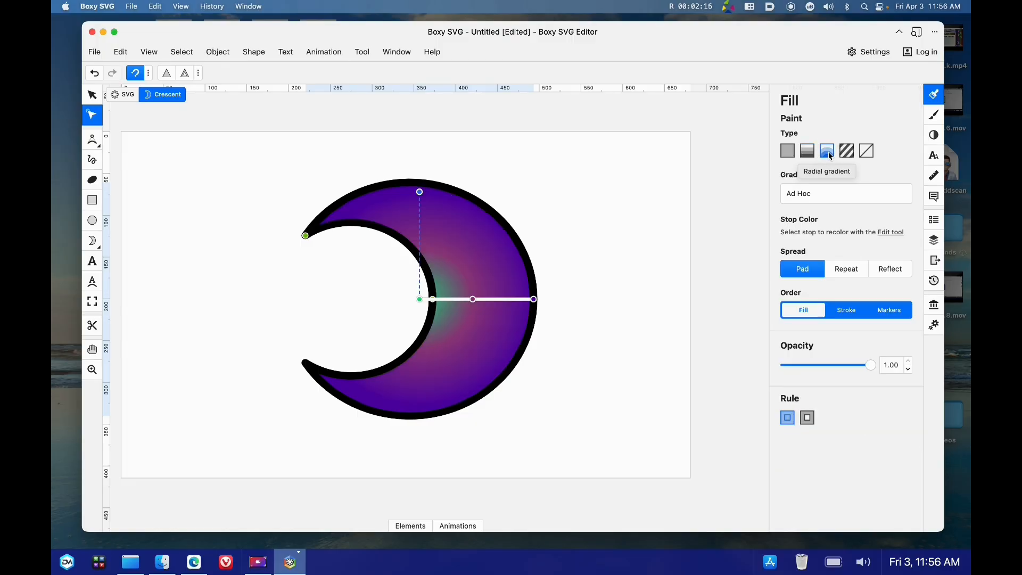
{"action": "left_click_drag", "start_coordinate": [420, 299], "coordinate": [458, 310]}
{"action": "mouse_move", "coordinate": [571, 309]}
{"action": "left_mouse_down"}
{"action": "mouse_move", "coordinate": [672, 299]}
{"action": "mouse_move", "coordinate": [565, 298]}
{"action": "left_mouse_up"}
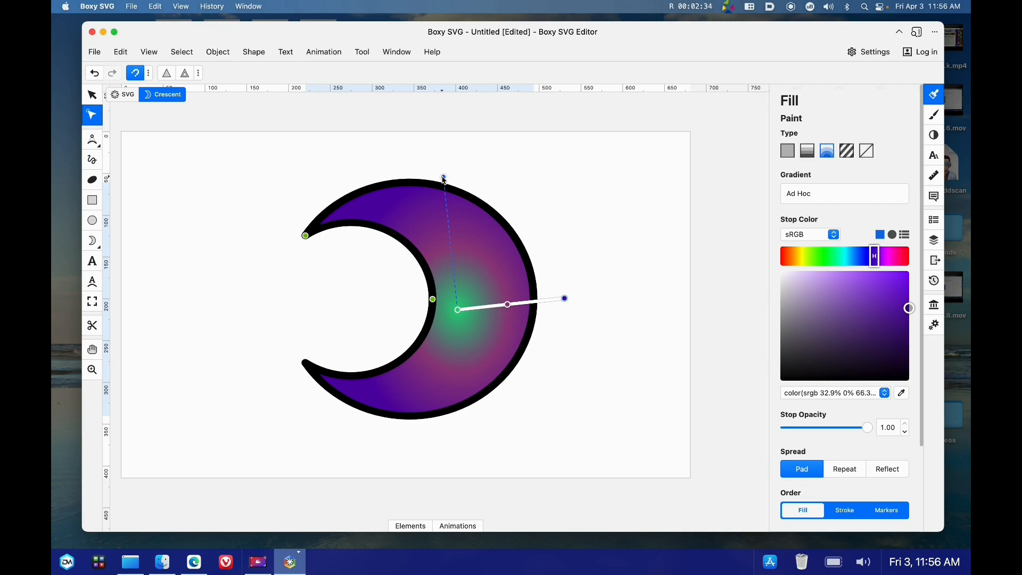
{"action": "key", "text": "super+z"}
Switch the fill back to a linear gradient and tilt it by moving its top and bottom handles
{"action": "left_click", "coordinate": [807, 151]}
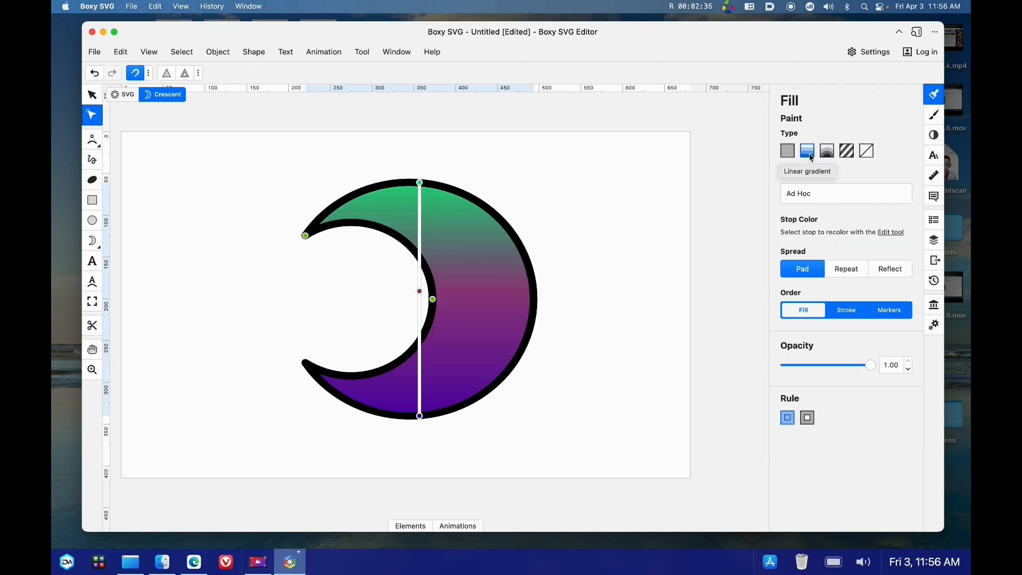
{"action": "scroll", "coordinate": [840, 317], "scroll_direction": "down", "scroll_amount": 5}
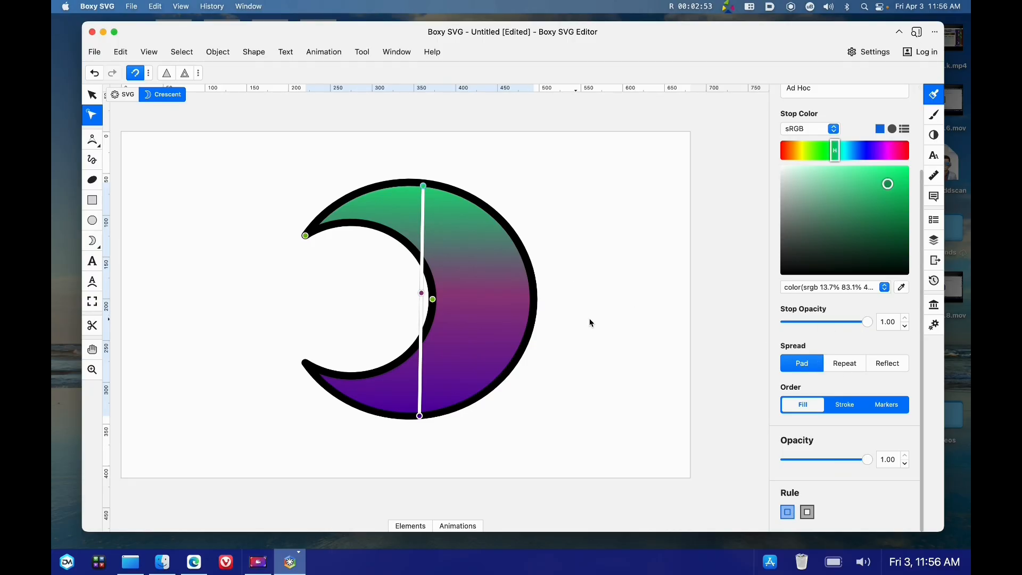
{"action": "mouse_move", "coordinate": [424, 188]}
{"action": "left_mouse_down"}
{"action": "mouse_move", "coordinate": [433, 263]}
{"action": "mouse_move", "coordinate": [436, 167]}
{"action": "mouse_move", "coordinate": [437, 180]}
{"action": "left_mouse_up"}
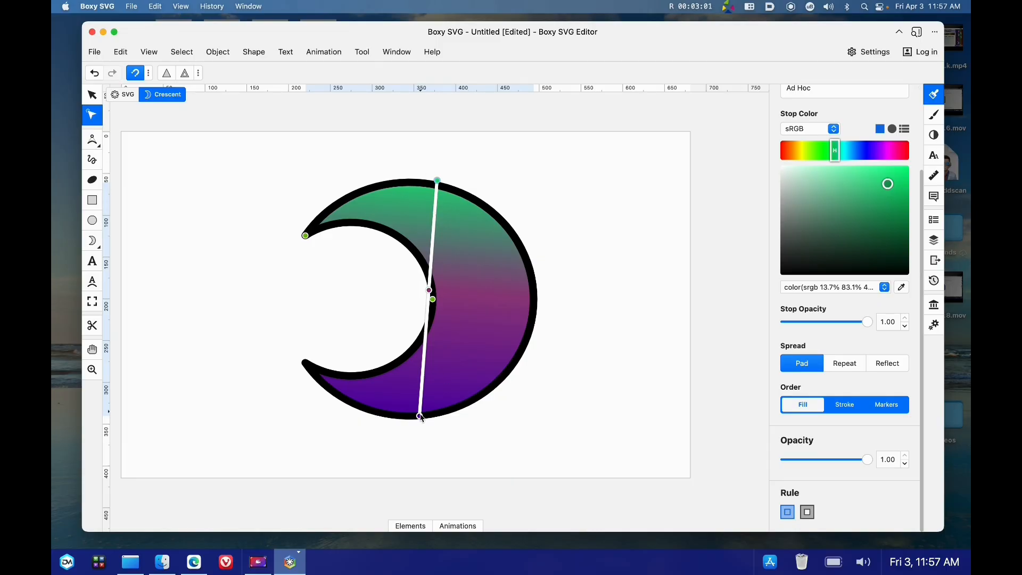
{"action": "left_click_drag", "start_coordinate": [420, 417], "coordinate": [419, 422]}
Try the Repeat and Reflect spread methods, returning to Pad
{"action": "left_click", "coordinate": [854, 367]}
{"action": "left_click", "coordinate": [871, 367]}
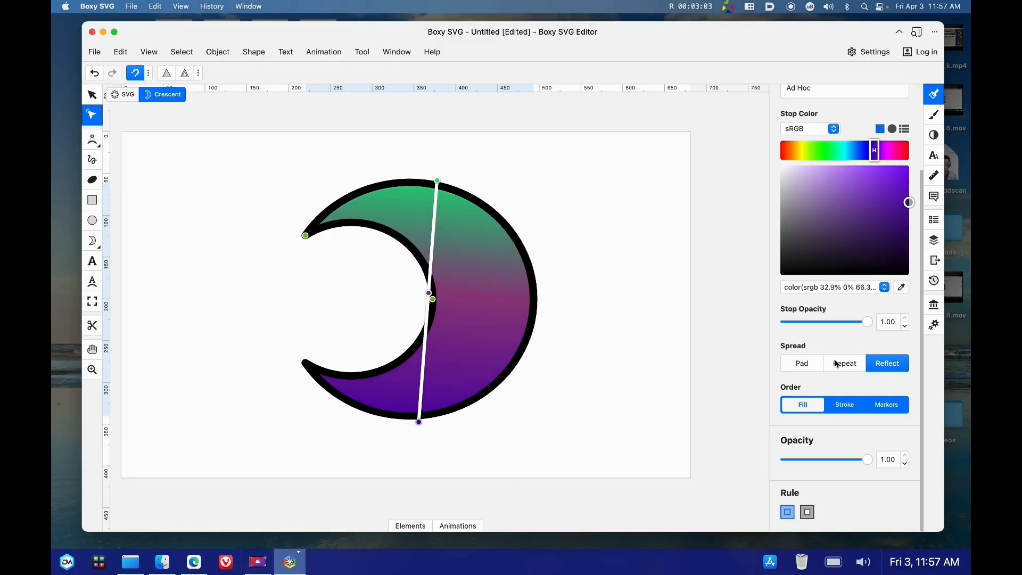
{"action": "left_click", "coordinate": [809, 368]}
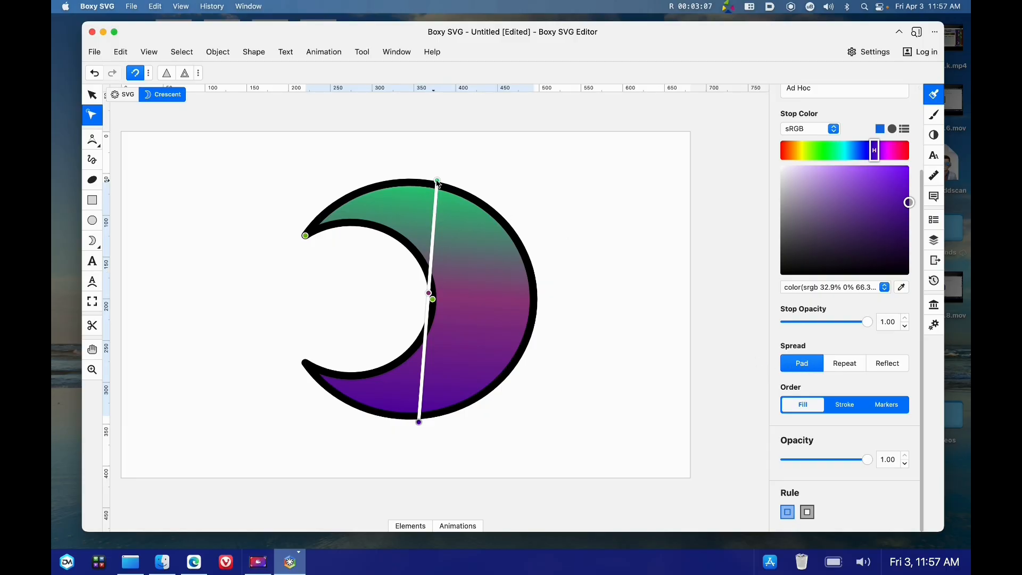
Shorten the fill gradient by moving both end handles toward the crescent's middle
{"action": "left_click_drag", "start_coordinate": [436, 183], "coordinate": [450, 271]}
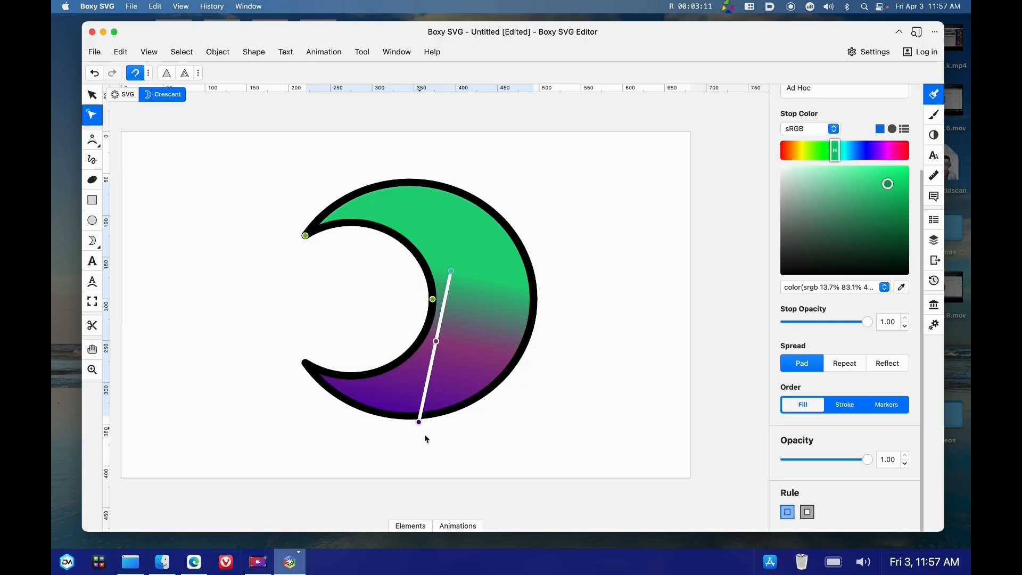
{"action": "left_click_drag", "start_coordinate": [419, 423], "coordinate": [444, 353]}
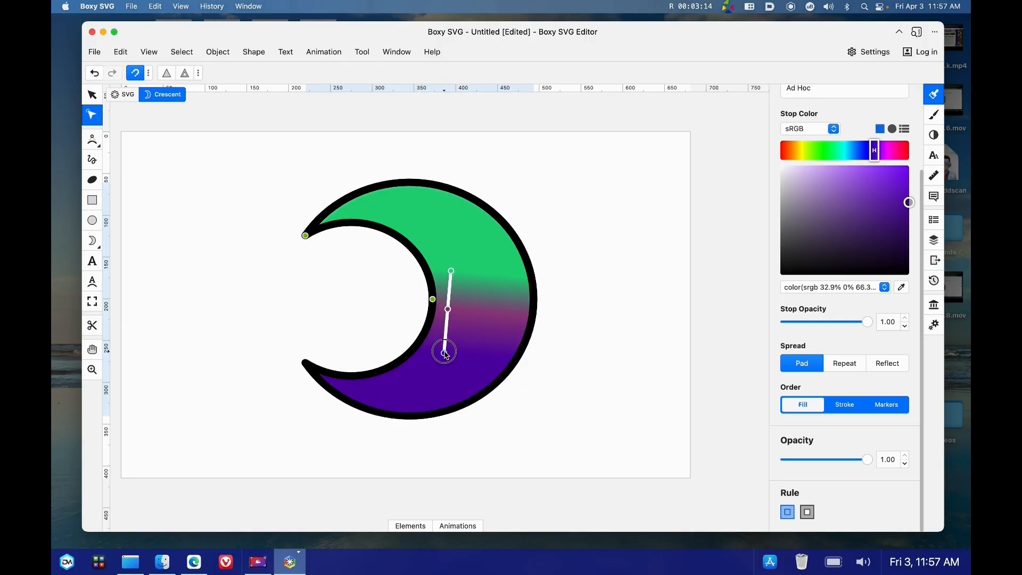
Set the gradient spread to Reflect and extend the top handle slightly upward
{"action": "left_click", "coordinate": [845, 365]}
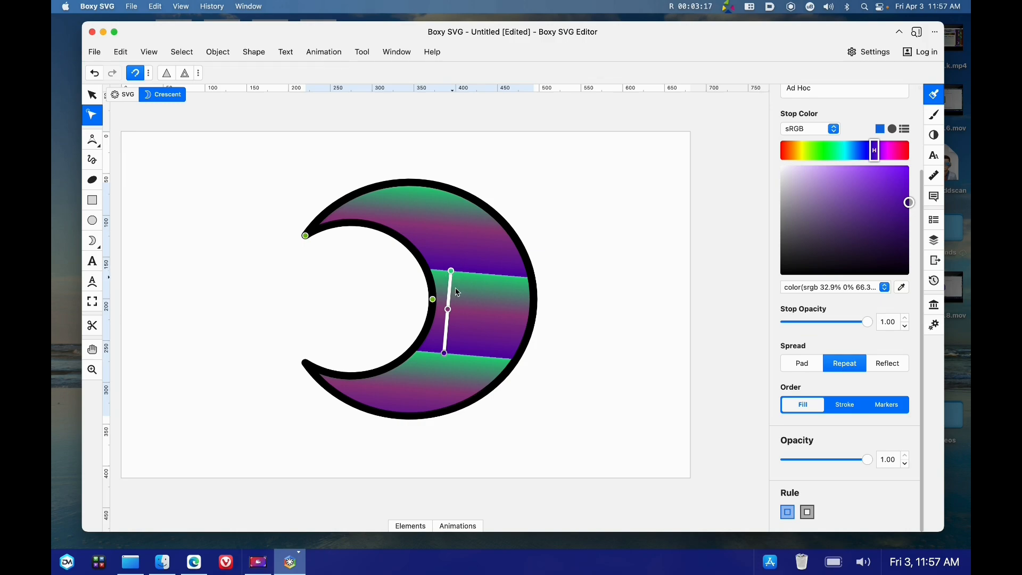
{"action": "left_click", "coordinate": [888, 364]}
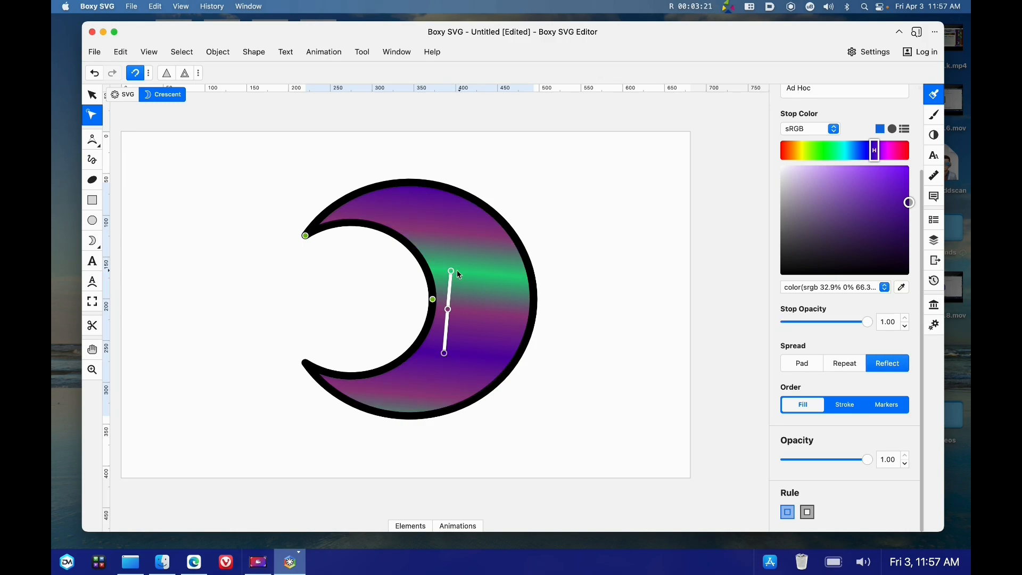
{"action": "left_click_drag", "start_coordinate": [450, 272], "coordinate": [456, 247]}
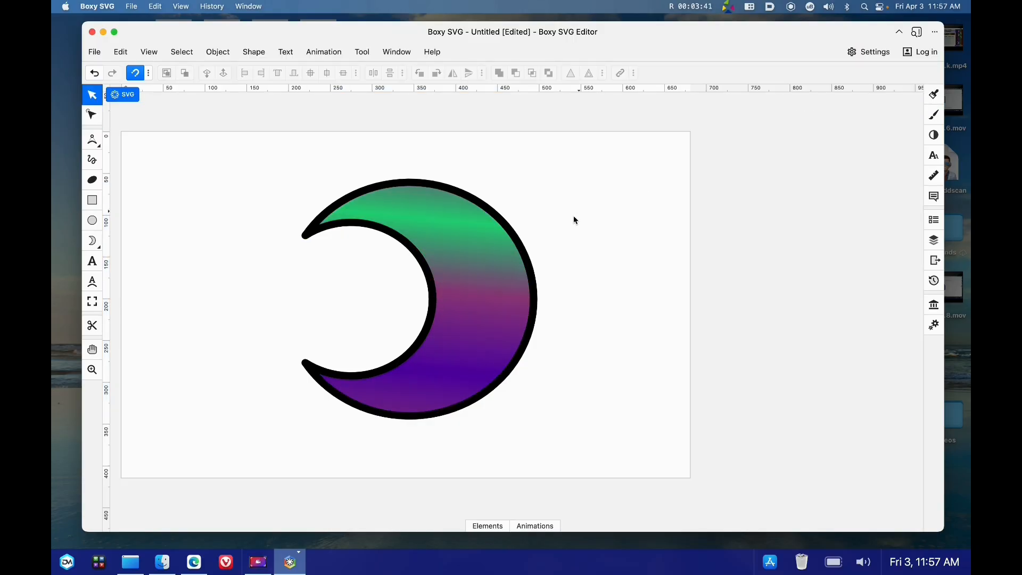
Select the crescent and change its stroke paint to a linear gradient
{"action": "left_click", "coordinate": [505, 253]}
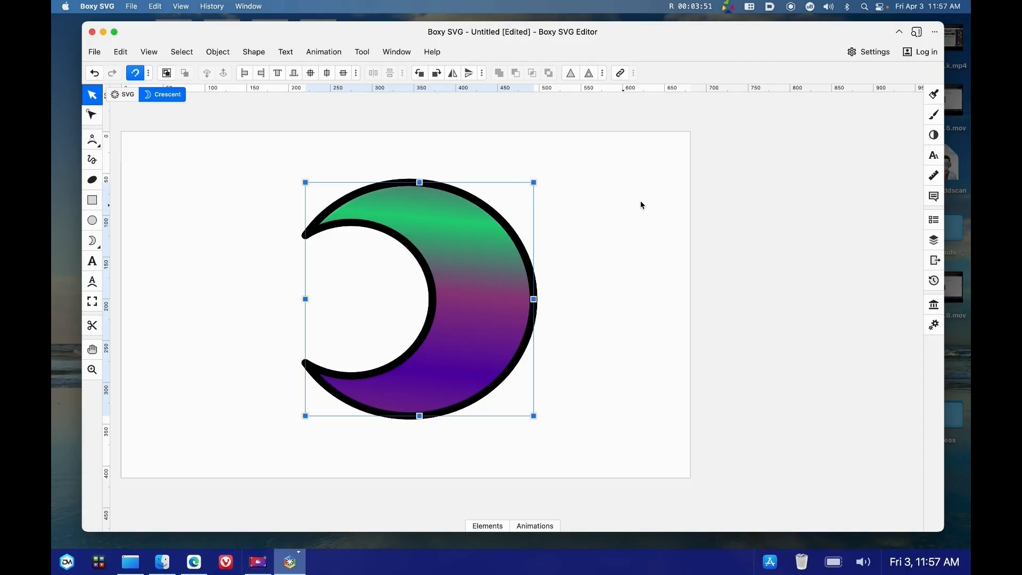
{"action": "left_click", "coordinate": [933, 115]}
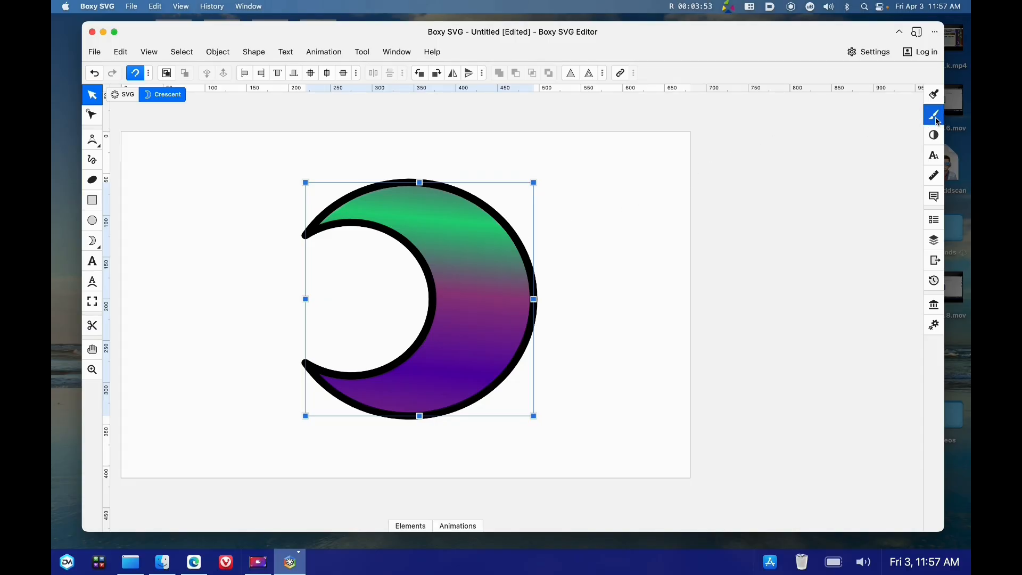
{"action": "scroll", "coordinate": [823, 198], "scroll_direction": "up", "scroll_amount": 2}
{"action": "scroll", "coordinate": [823, 203], "scroll_direction": "up", "scroll_amount": 5}
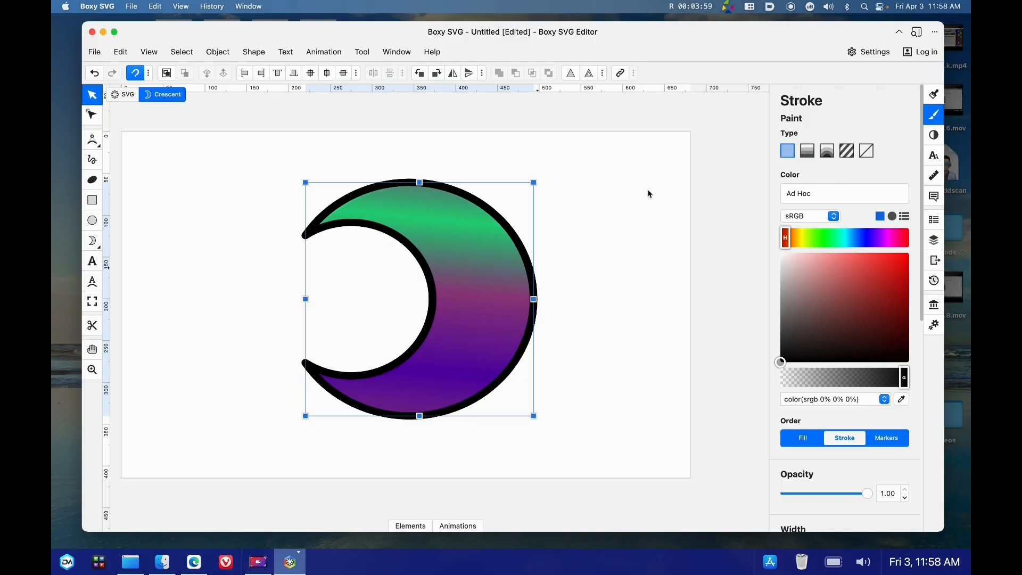
{"action": "left_click", "coordinate": [813, 158]}
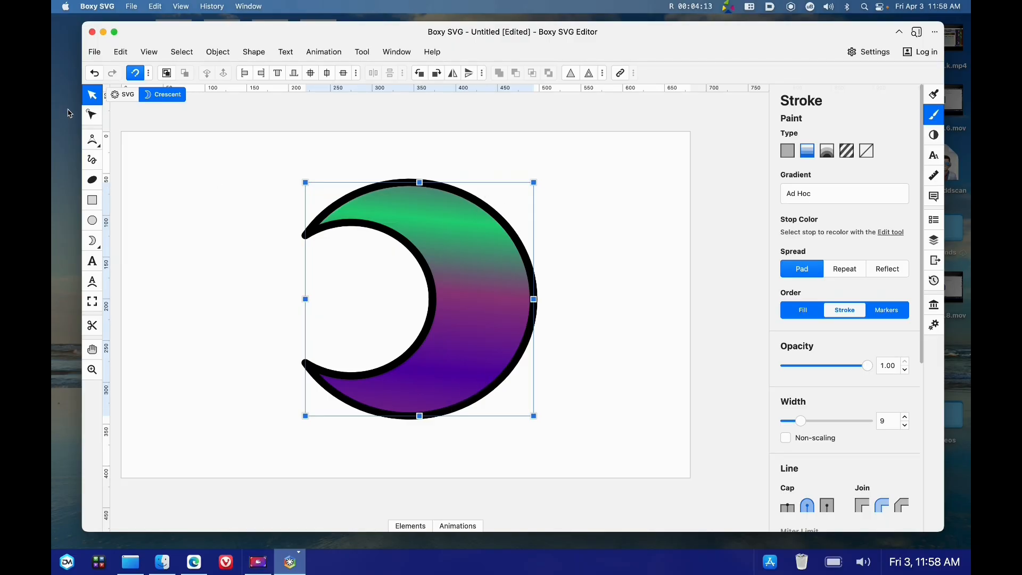
Color the stroke gradient's top stop teal
{"action": "left_click", "coordinate": [92, 115]}
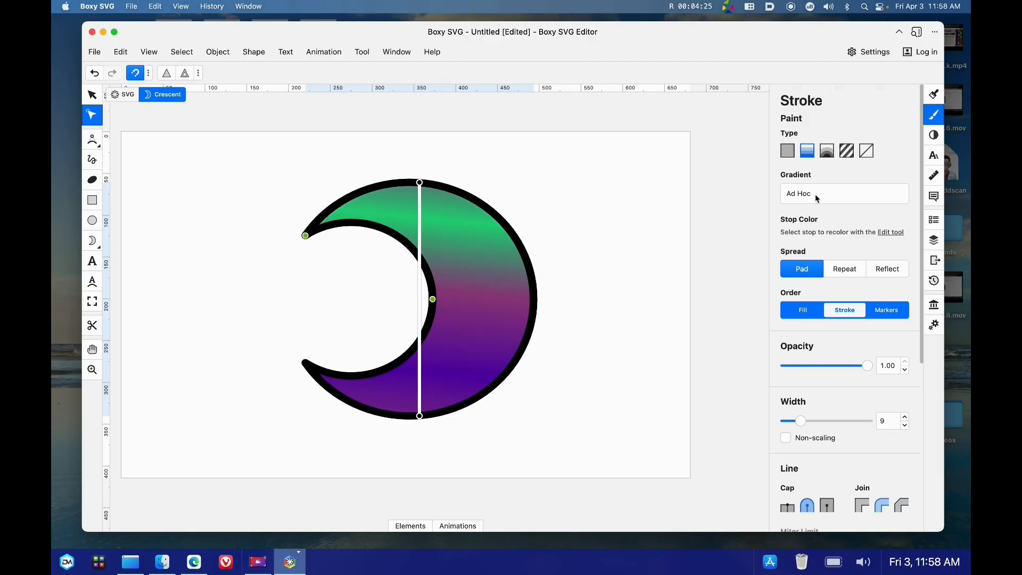
{"action": "scroll", "coordinate": [818, 197], "scroll_direction": "down", "scroll_amount": 1}
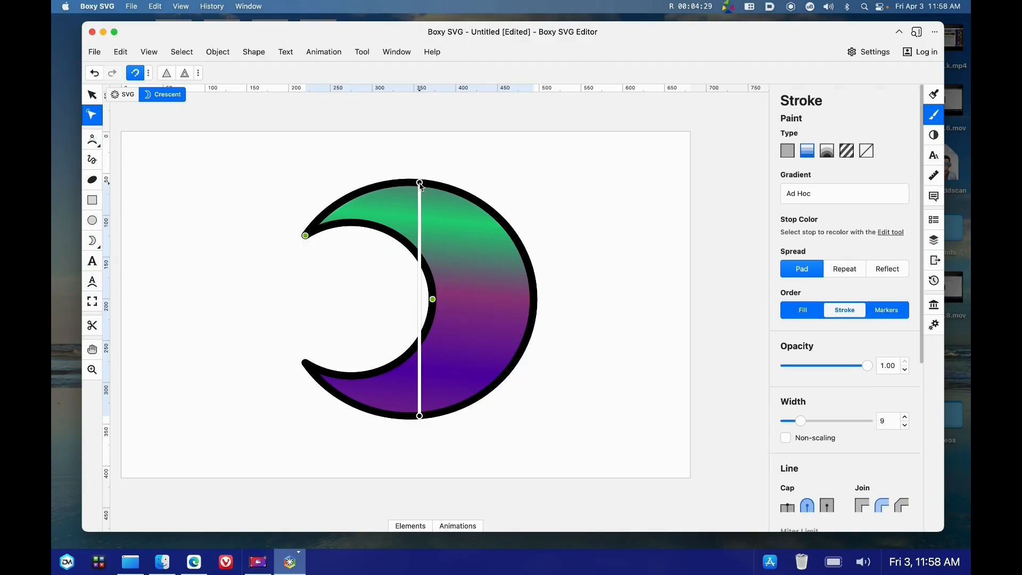
{"action": "left_click", "coordinate": [419, 183]}
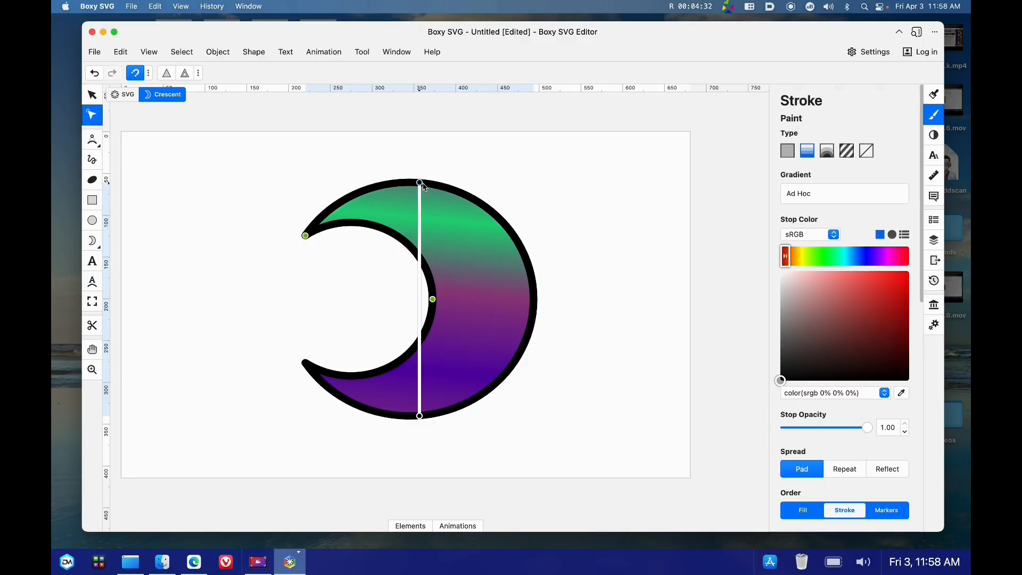
{"action": "left_click", "coordinate": [845, 258]}
{"action": "left_click", "coordinate": [878, 300]}
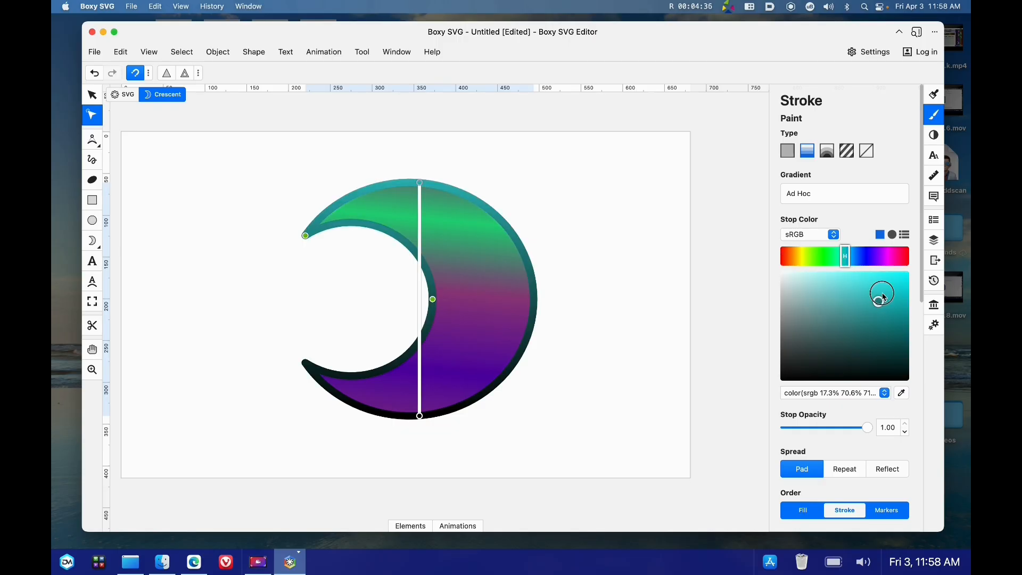
{"action": "left_click", "coordinate": [881, 299]}
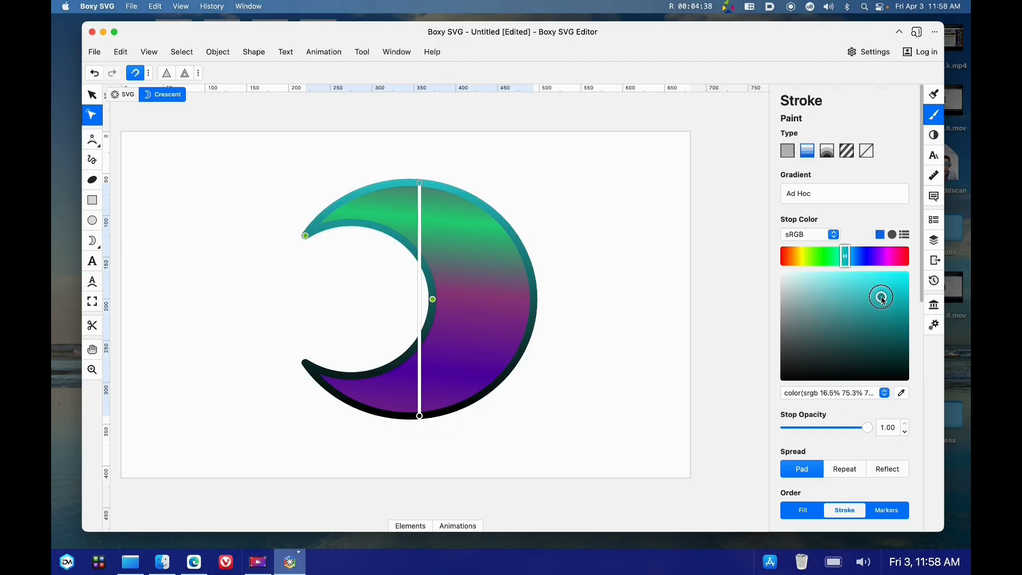
Color the stroke gradient's bottom stop dark red
{"action": "left_click", "coordinate": [419, 416]}
{"action": "left_click", "coordinate": [882, 325]}
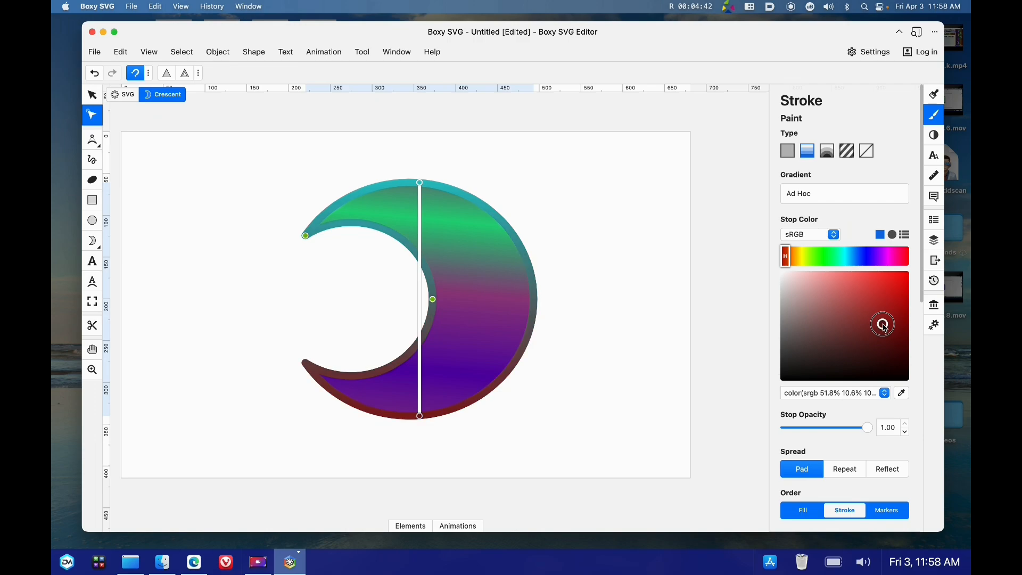
{"action": "key", "text": "super+z"}
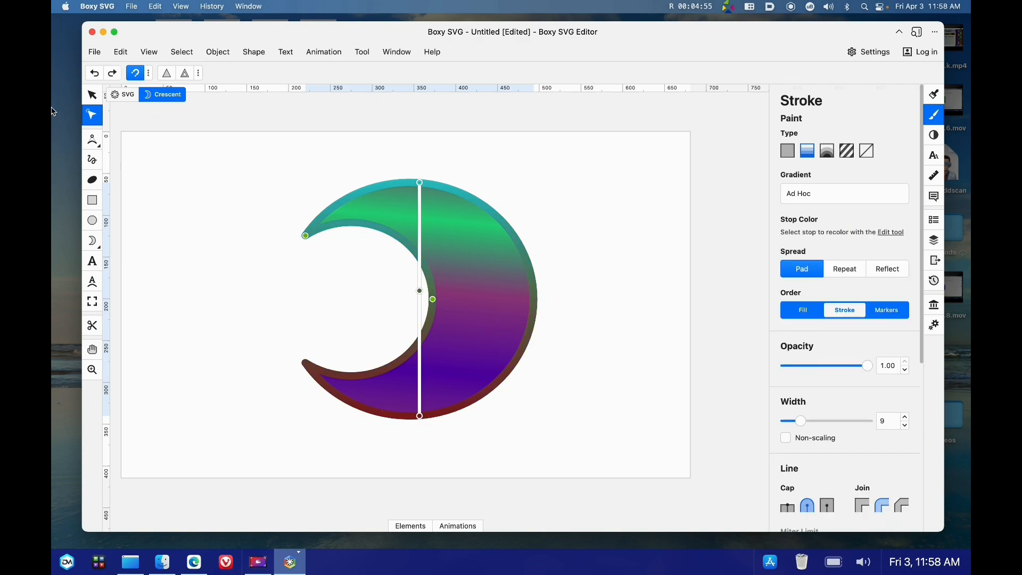
Delete the middle stop from the fill gradient
{"action": "left_click", "coordinate": [933, 94]}
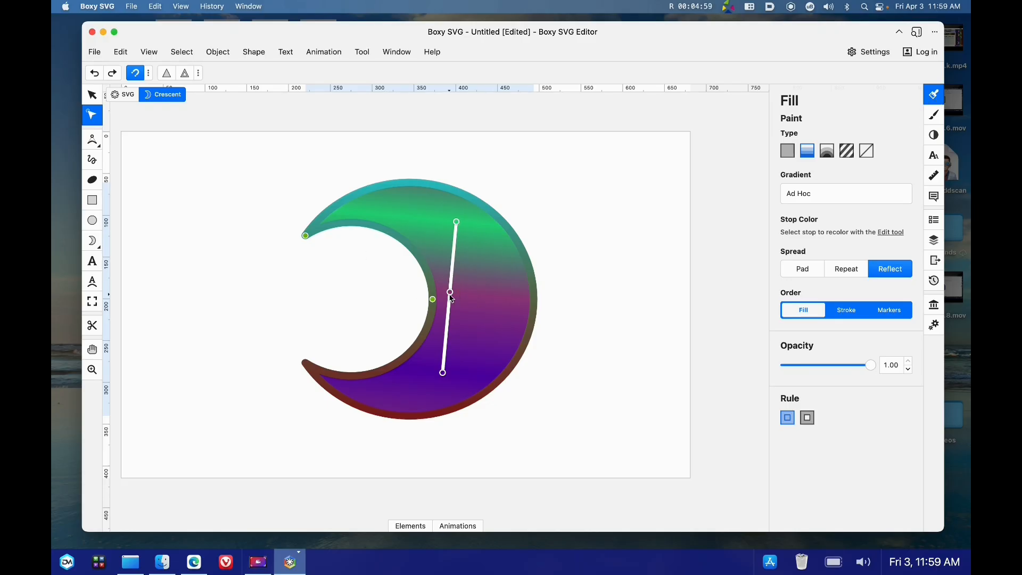
{"action": "left_click_drag", "start_coordinate": [451, 296], "coordinate": [451, 309]}
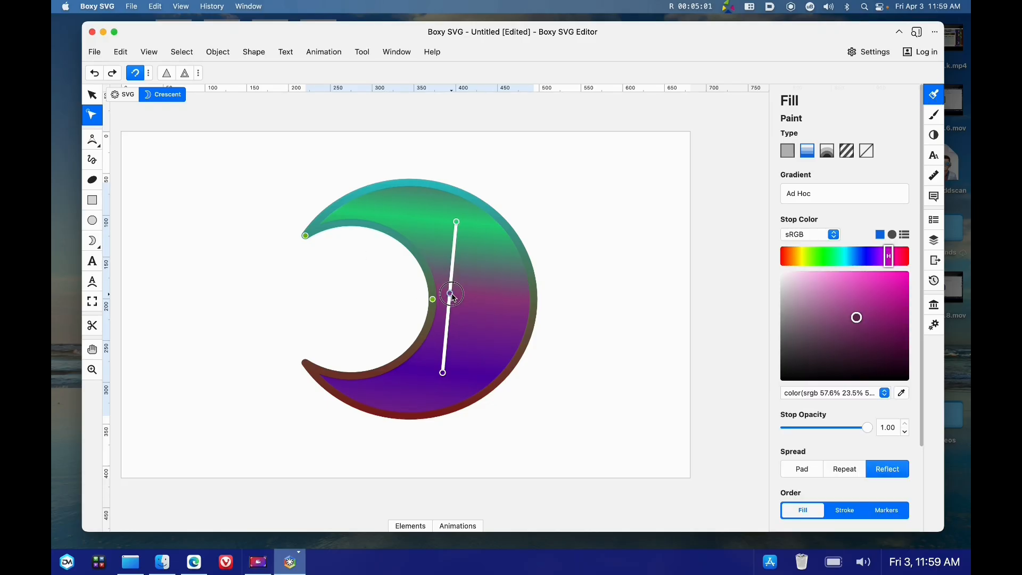
{"action": "left_click", "coordinate": [450, 297]}
{"action": "left_click", "coordinate": [450, 294]}
{"action": "key", "text": "BackSpace"}
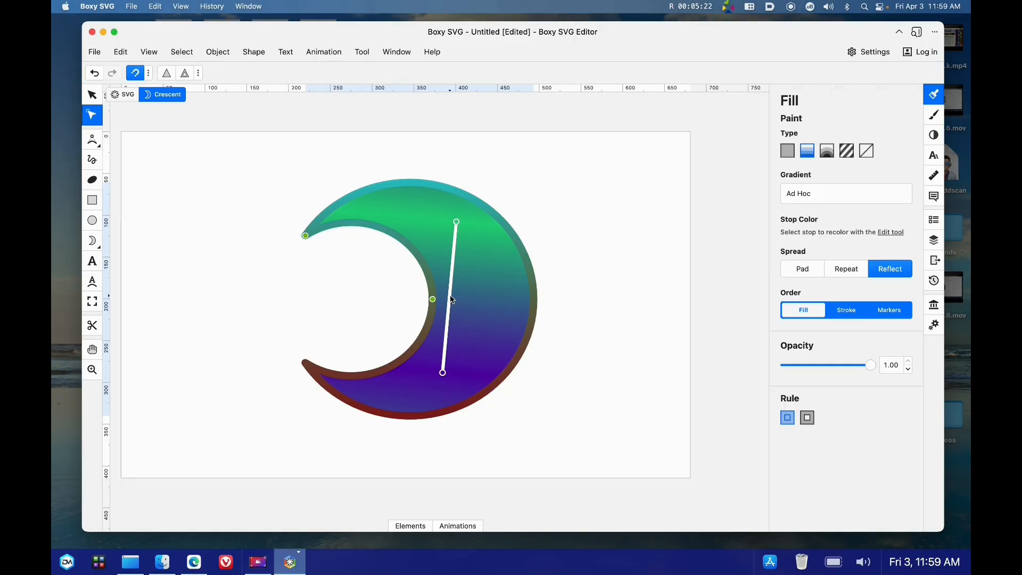
Deselect the crescent and close the Fill panel to view the result
{"action": "left_click", "coordinate": [92, 94]}
{"action": "left_click", "coordinate": [633, 234]}
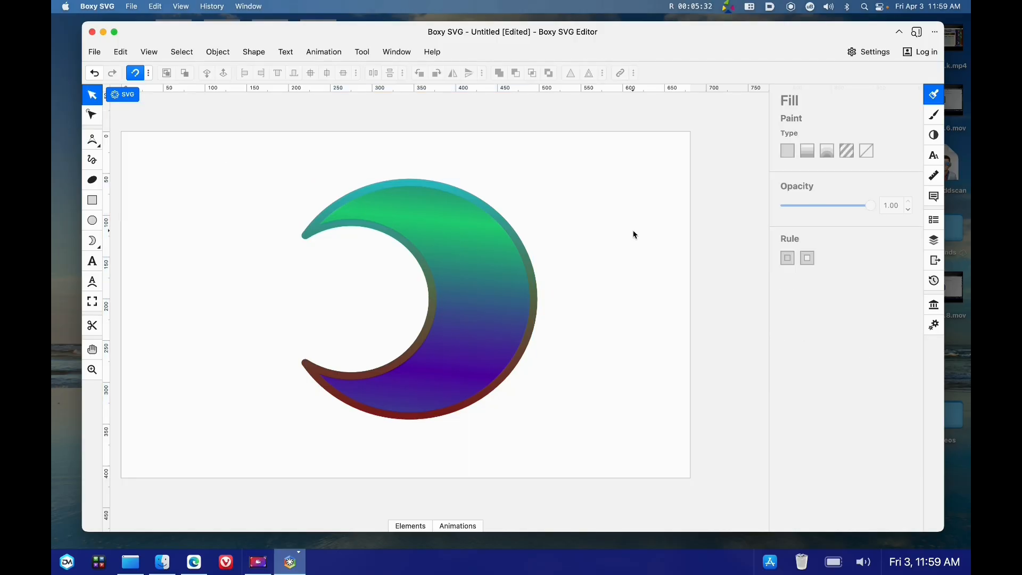
{"action": "left_click", "coordinate": [932, 94]}
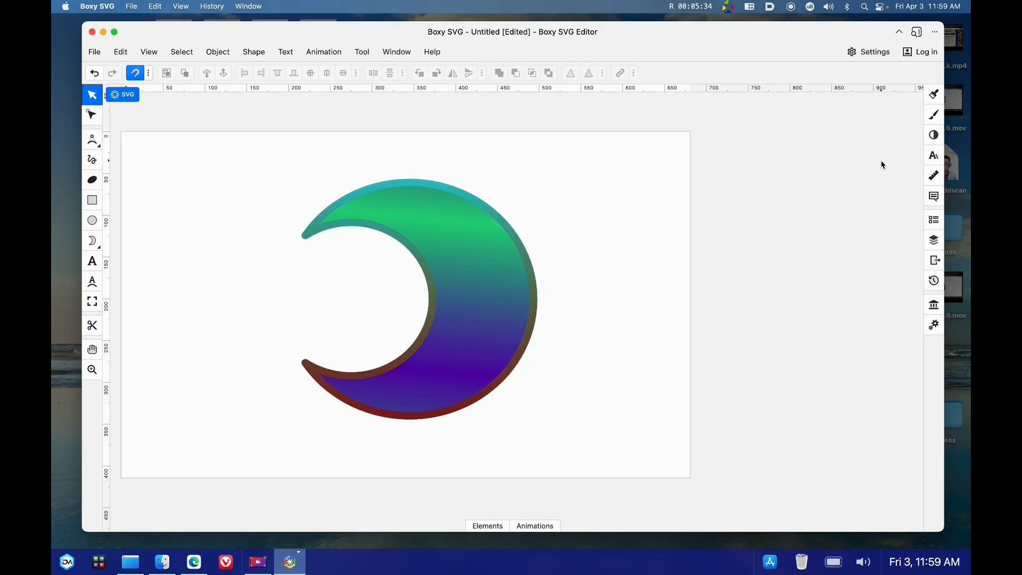